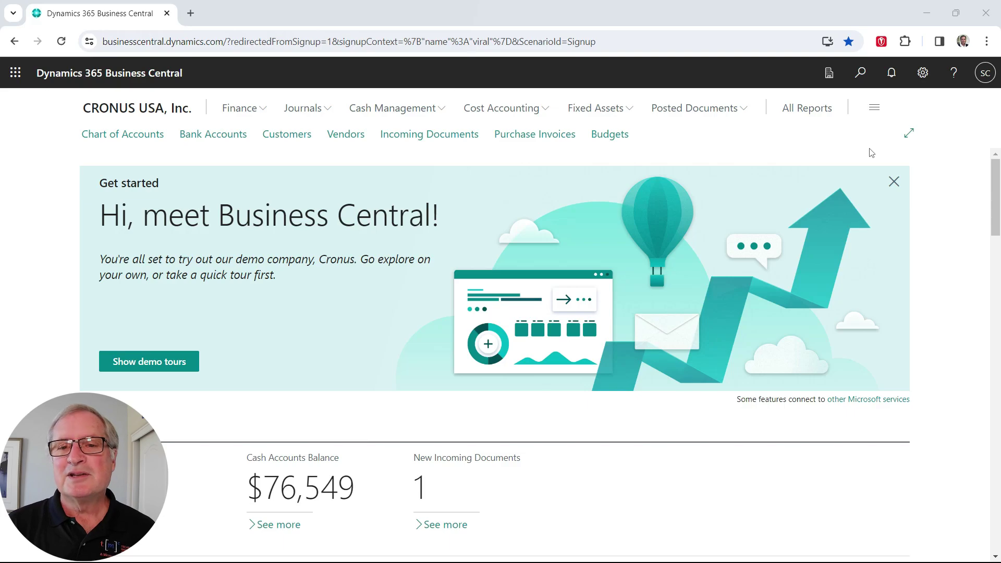
# Open the Settings pane from the gear icon on the CRONUS USA home page.
pyautogui.click(923, 73)
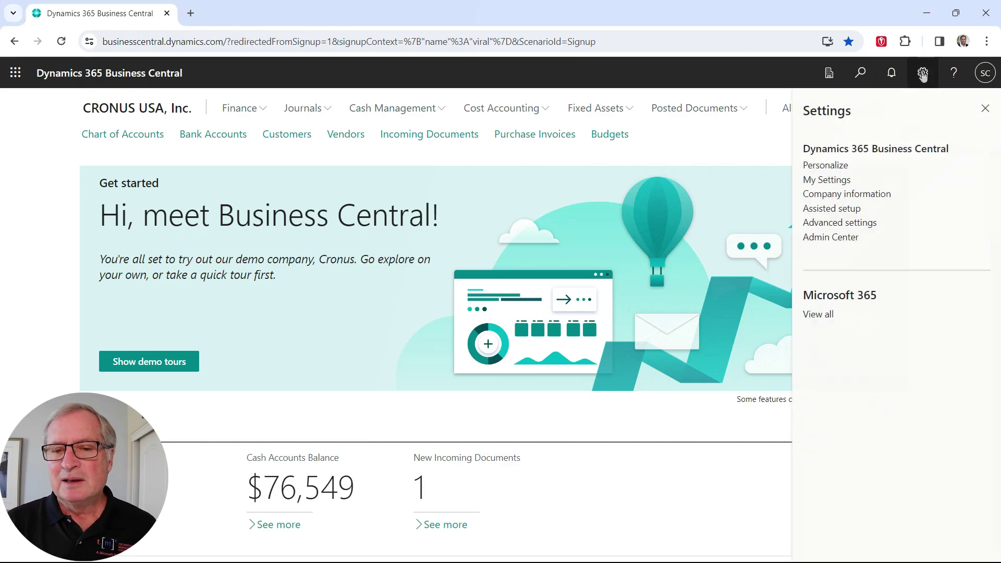
# Start the Cash Flow Forecast assisted setup, keeping accounts 18100..18500, Daily updates and Azure AI enabled.
pyautogui.click(845, 210)
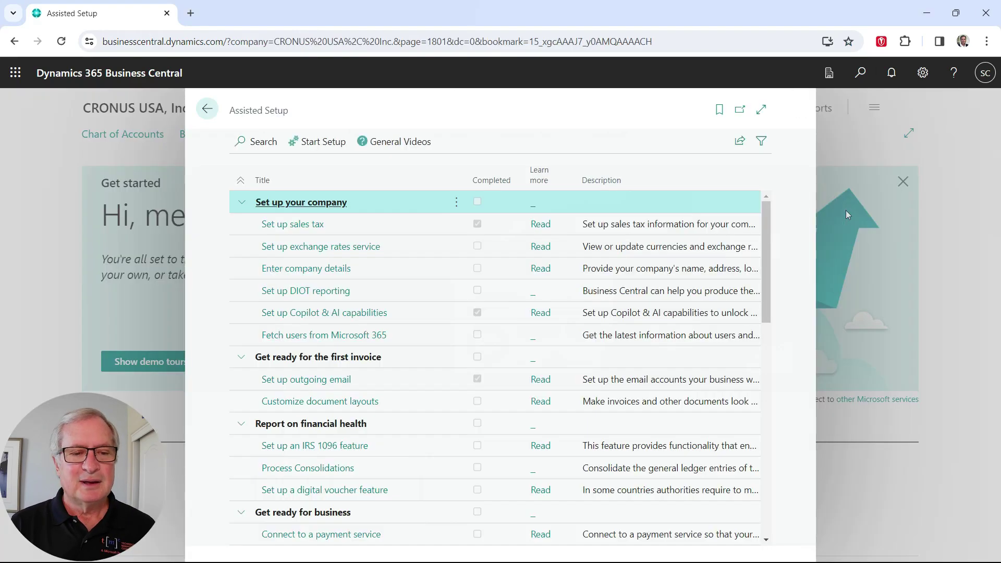
pyautogui.click(258, 143)
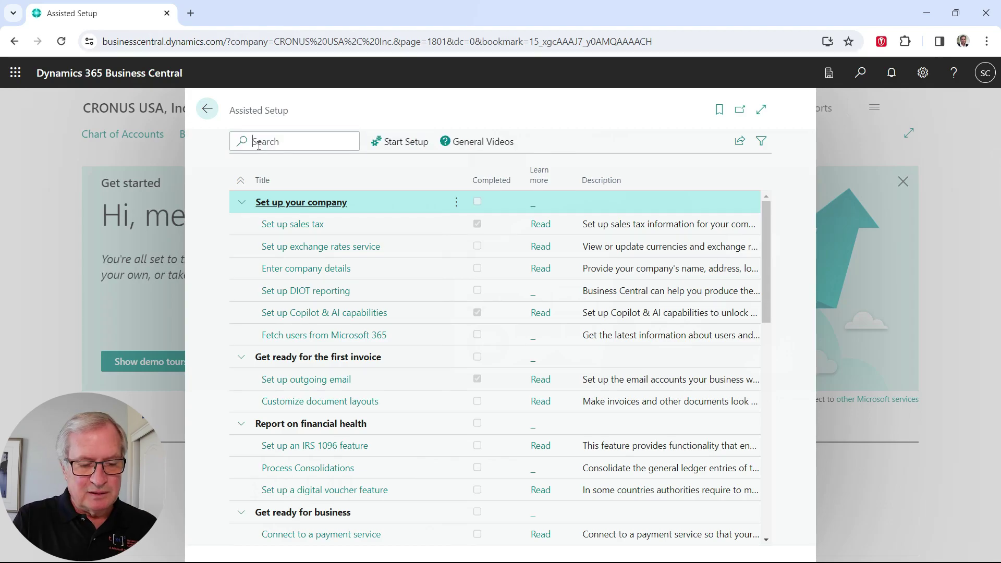
pyautogui.write('cash')
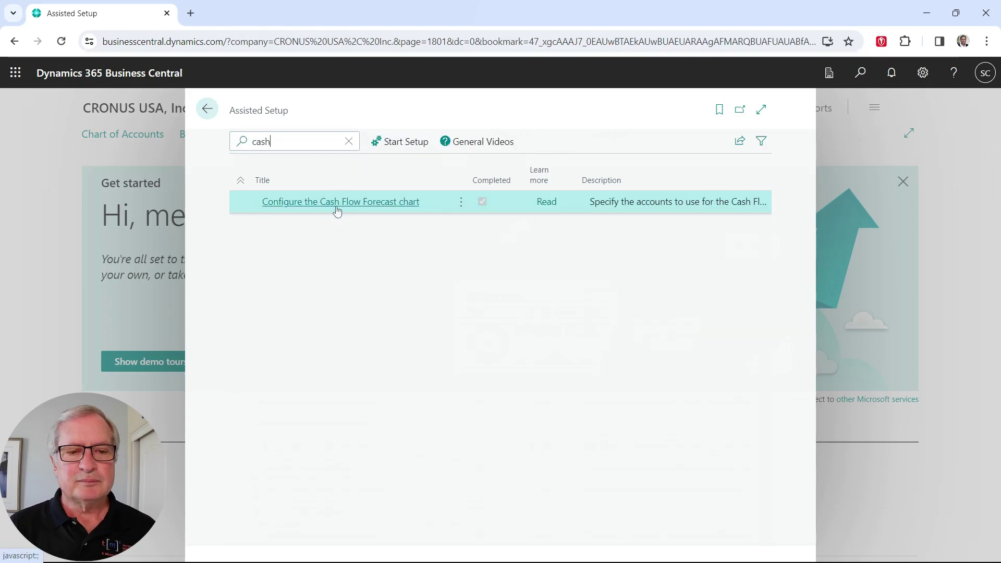
pyautogui.click(340, 201)
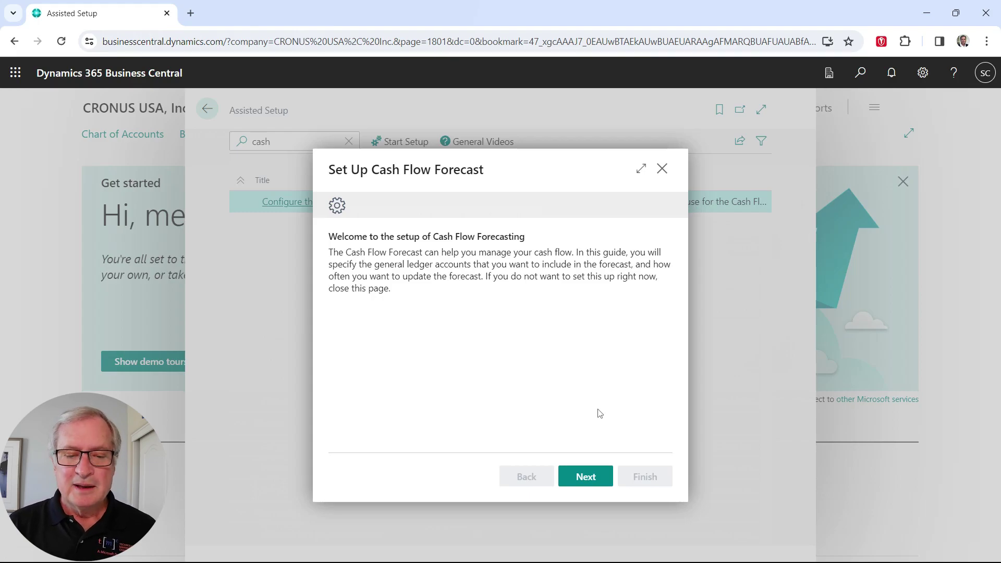
pyautogui.click(586, 475)
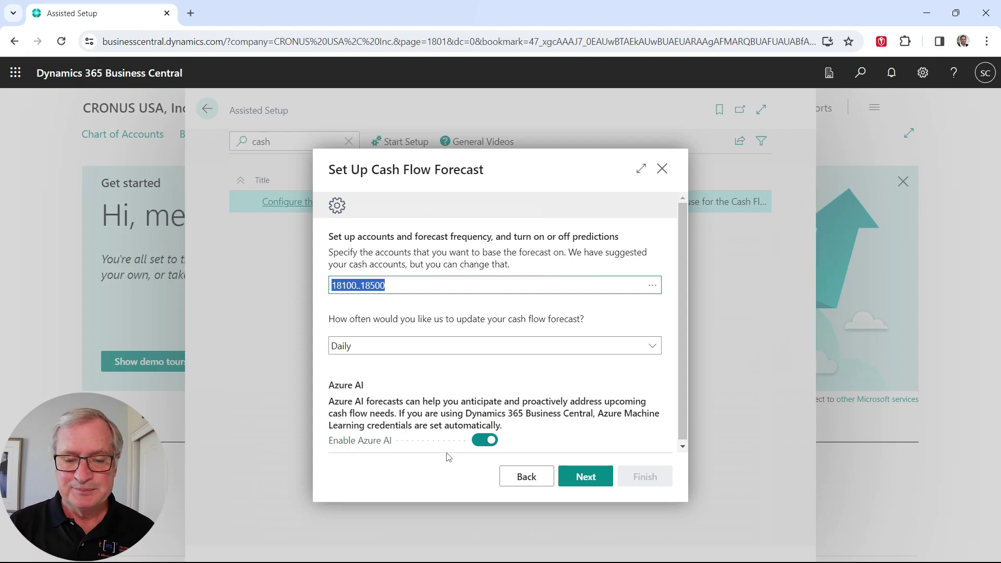
pyautogui.click(586, 477)
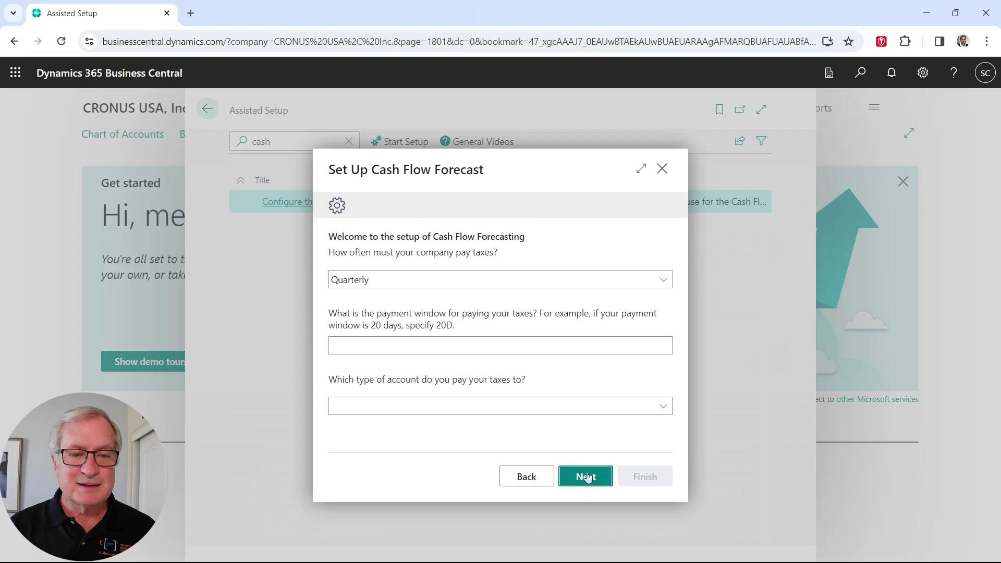
# Set taxes payable within 20D to G/L account 23200 and finish the forecast setup.
pyautogui.click(421, 351)
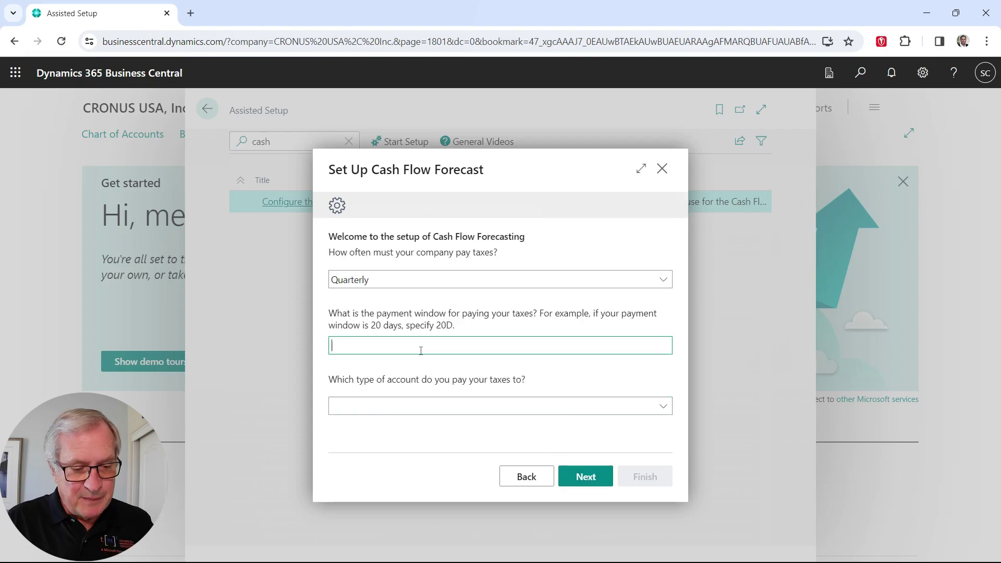
pyautogui.write('20')
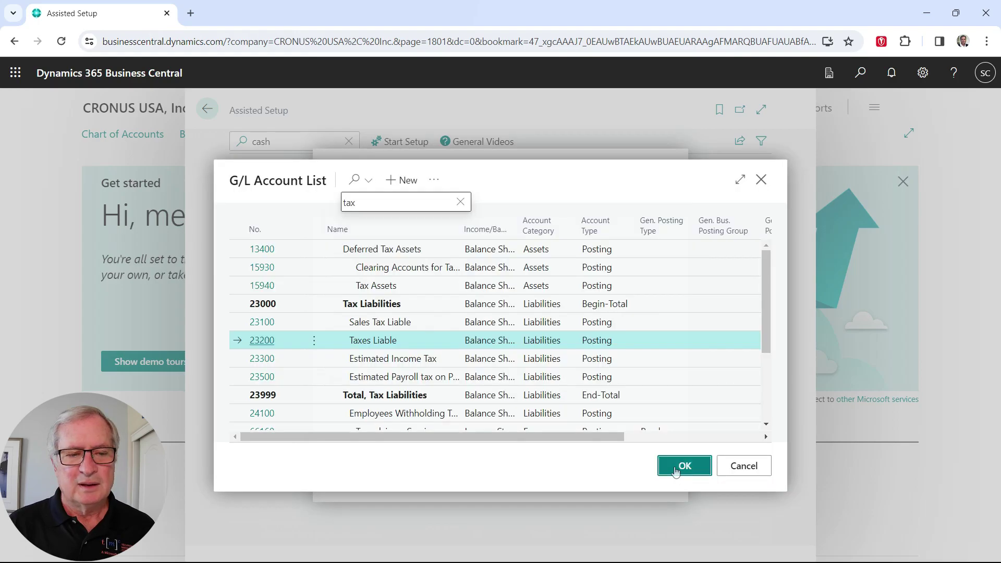
pyautogui.click(681, 466)
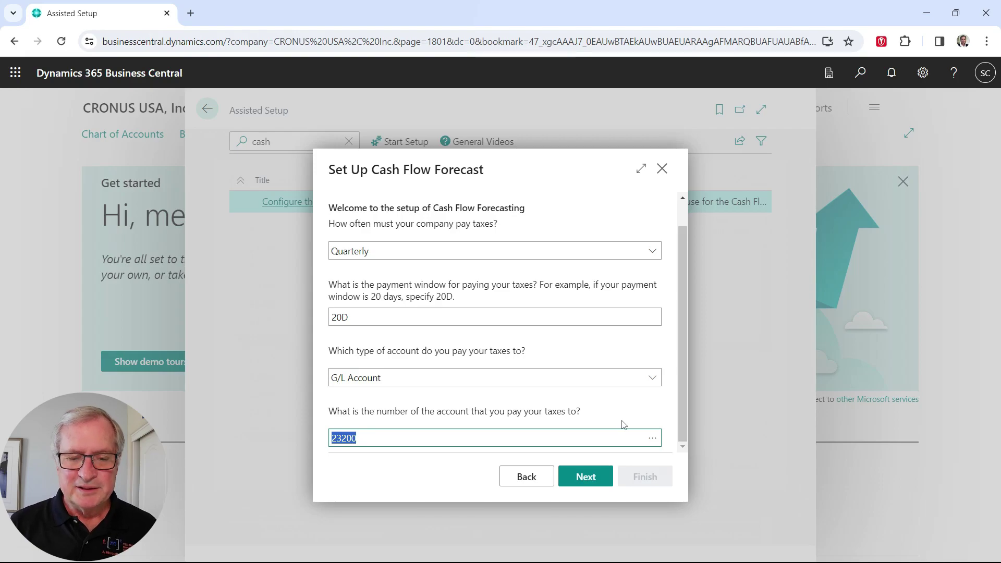
pyautogui.click(597, 476)
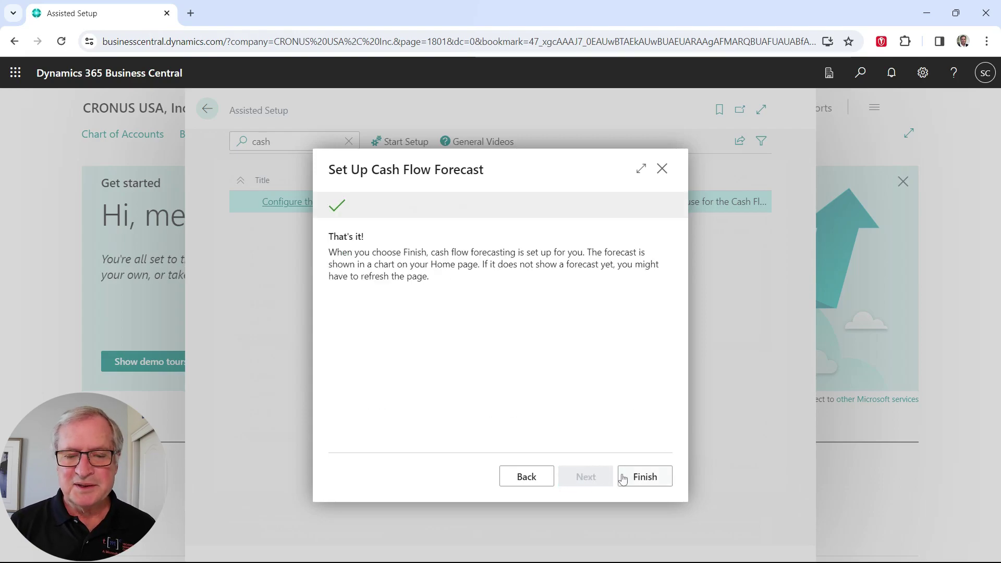
pyautogui.click(638, 476)
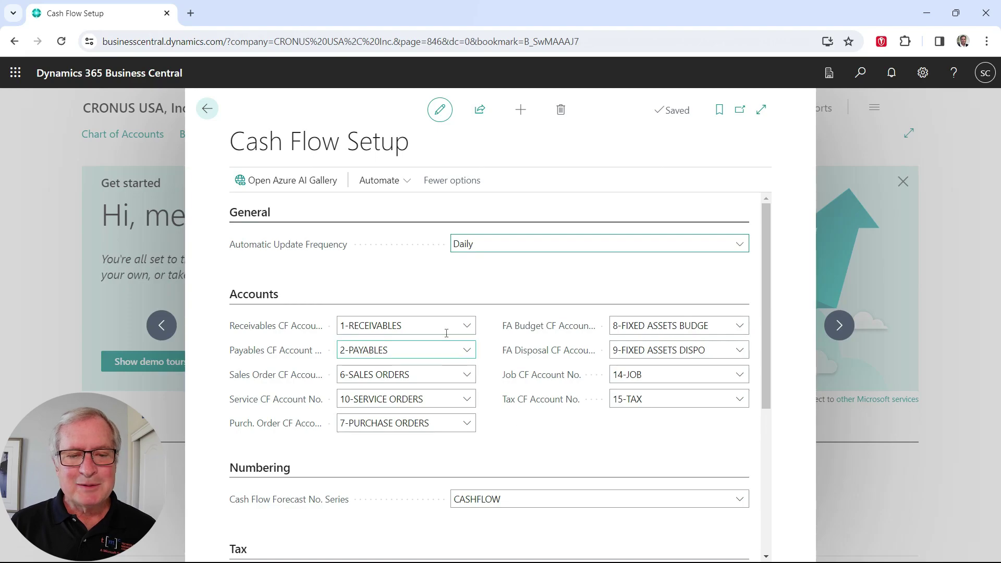
# Review the Tax and Azure AI sections of Cash Flow Setup and open the Azure AI Gallery.
pyautogui.scroll(-5, 636, 385)
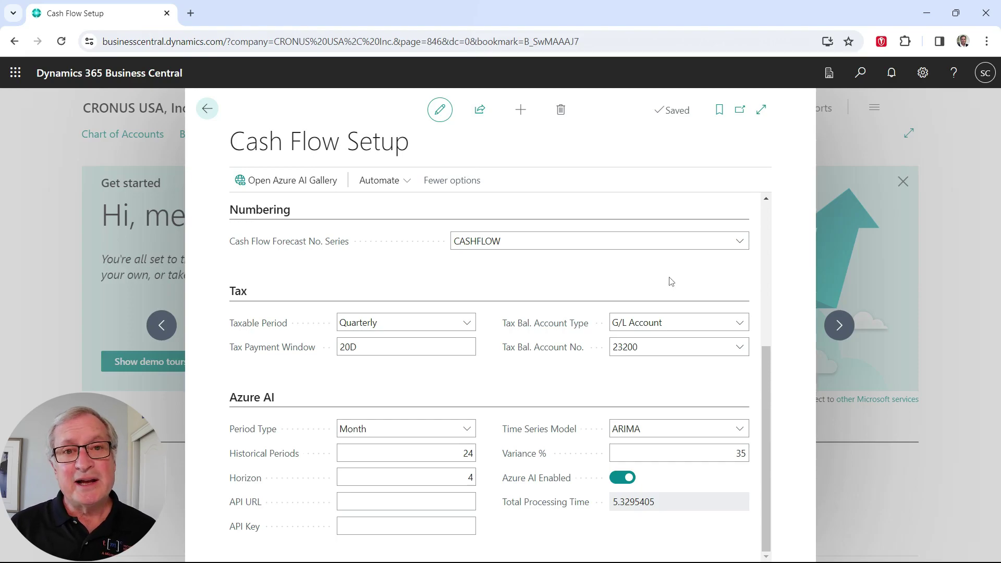
pyautogui.click(270, 182)
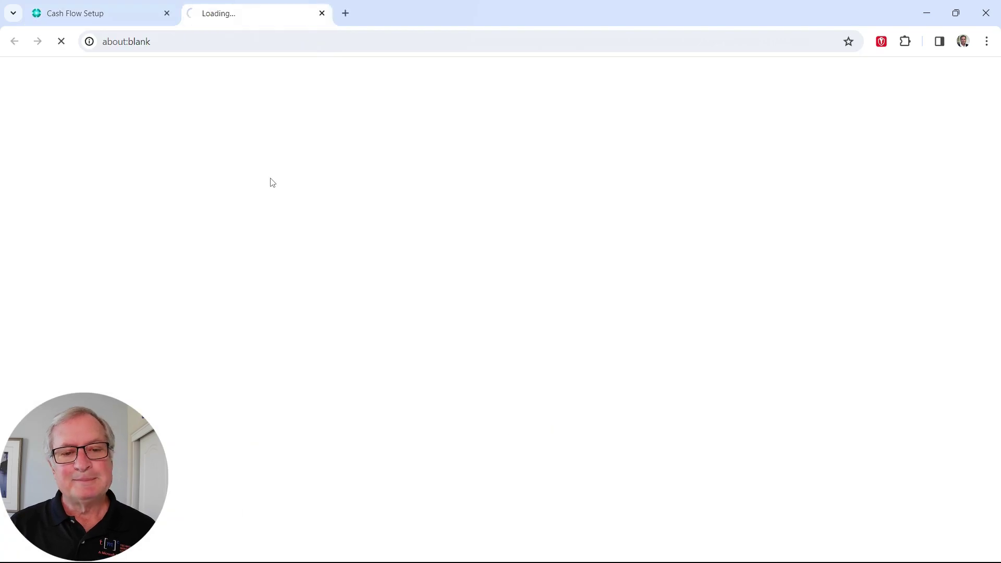
# Open the Forecasting Model experiment in ML Studio, then return to the Cash Flow Forecasts list.
pyautogui.click(748, 416)
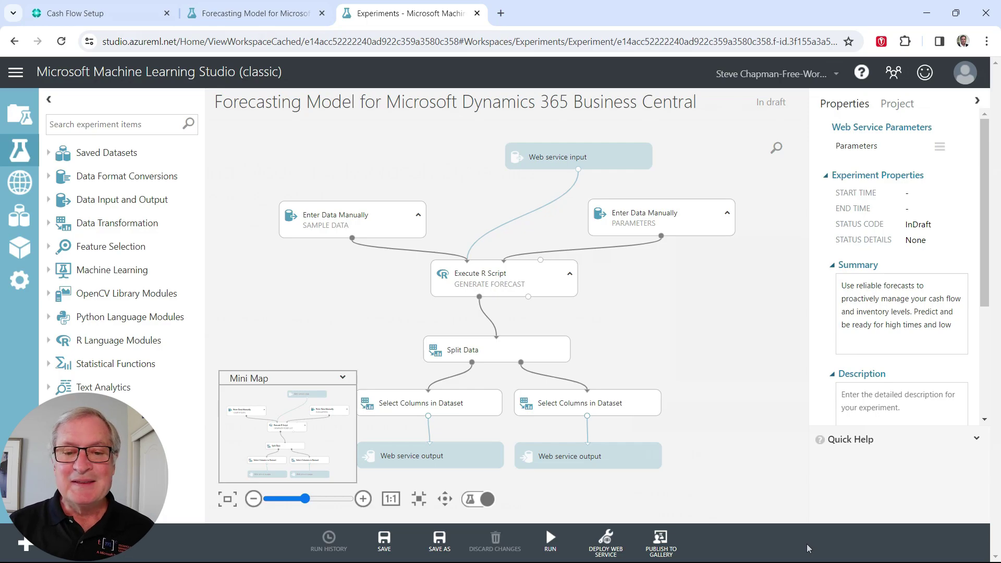
pyautogui.scroll(-1, 759, 369)
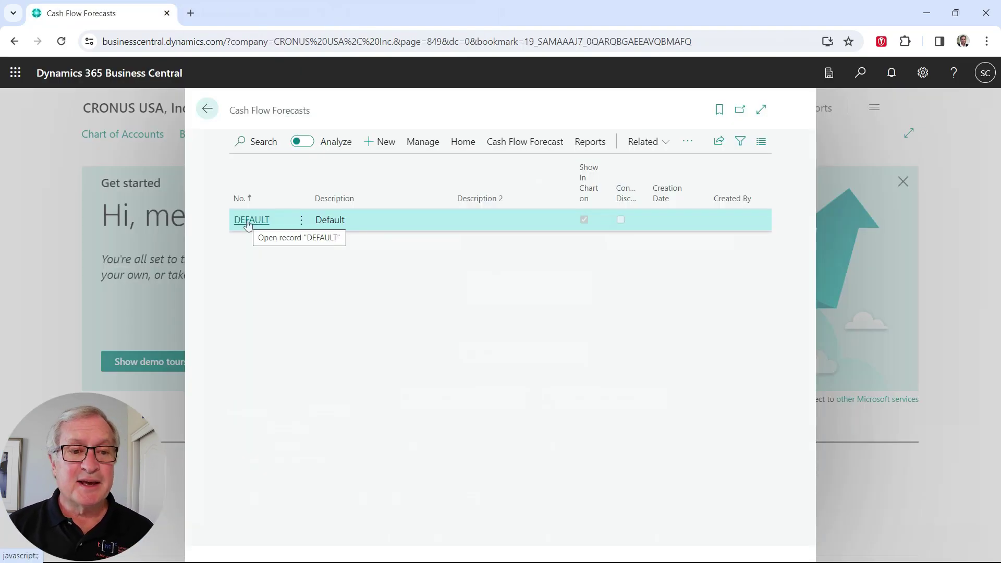
# Open the DEFAULT forecast card and review the ledger entries behind Receivables of 75,780.84.
pyautogui.click(248, 221)
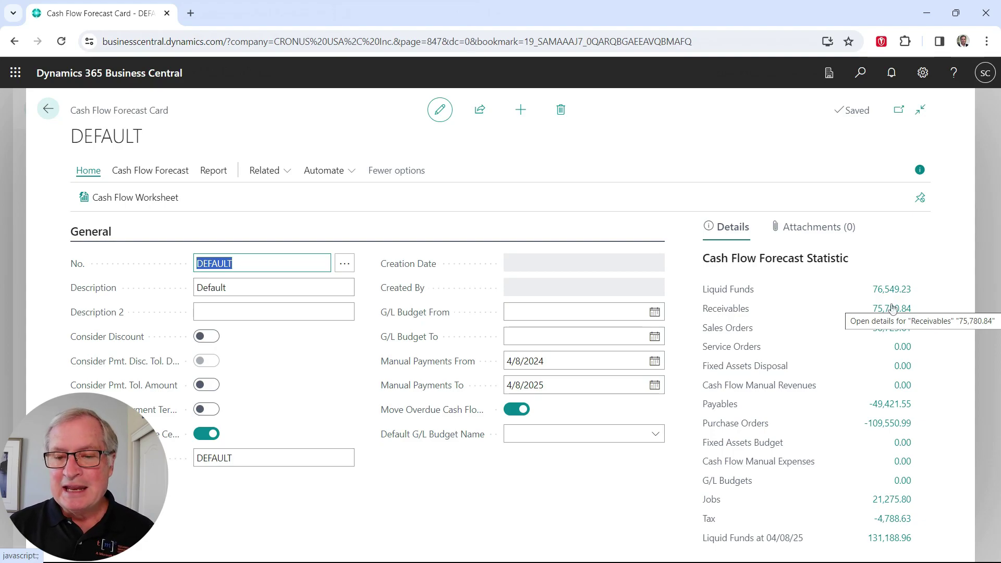
pyautogui.click(892, 308)
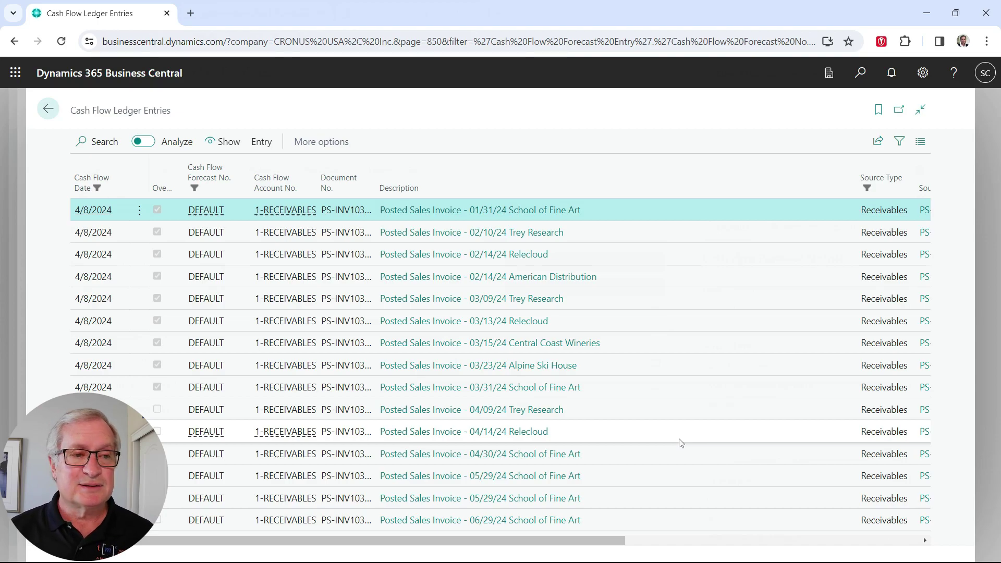
pyautogui.press('Escape')
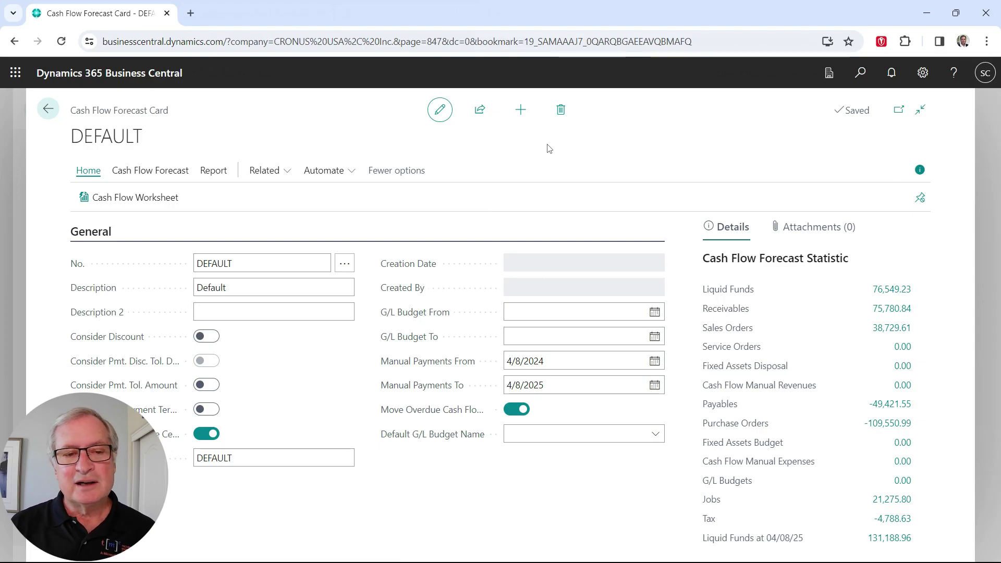
pyautogui.click(289, 175)
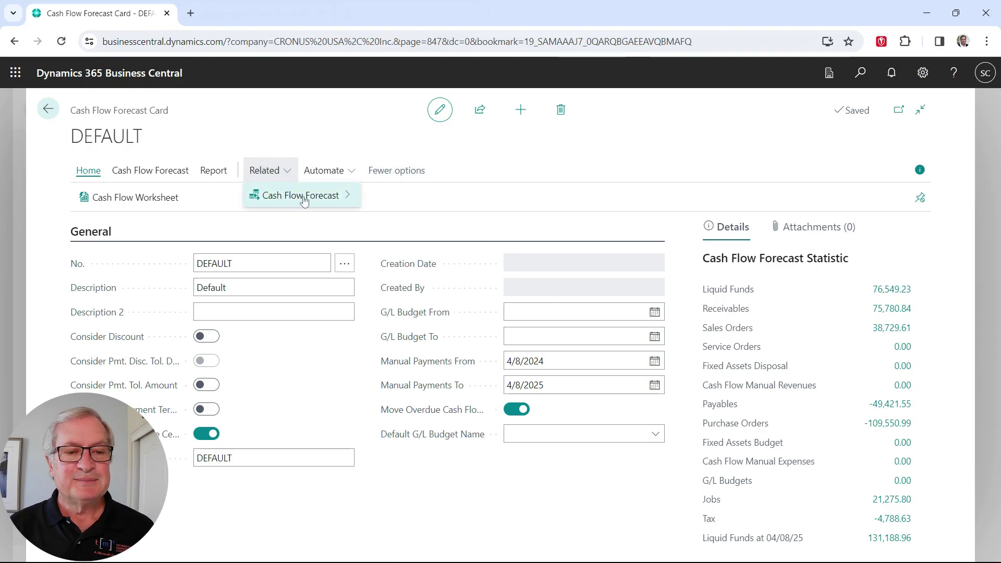
# View the DEFAULT forecast's CF Availability by Periods and check the Total column.
pyautogui.click(301, 196)
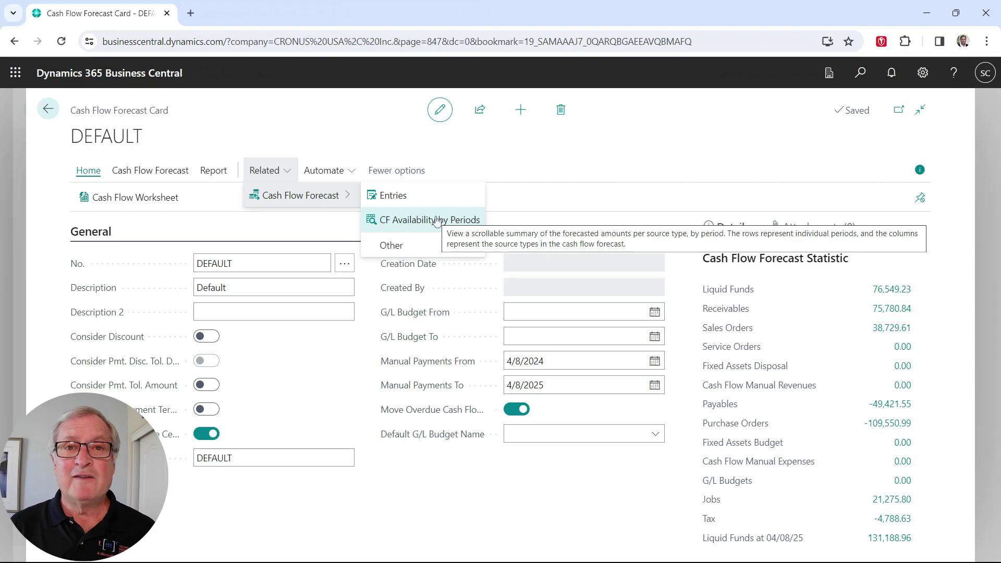
pyautogui.click(437, 220)
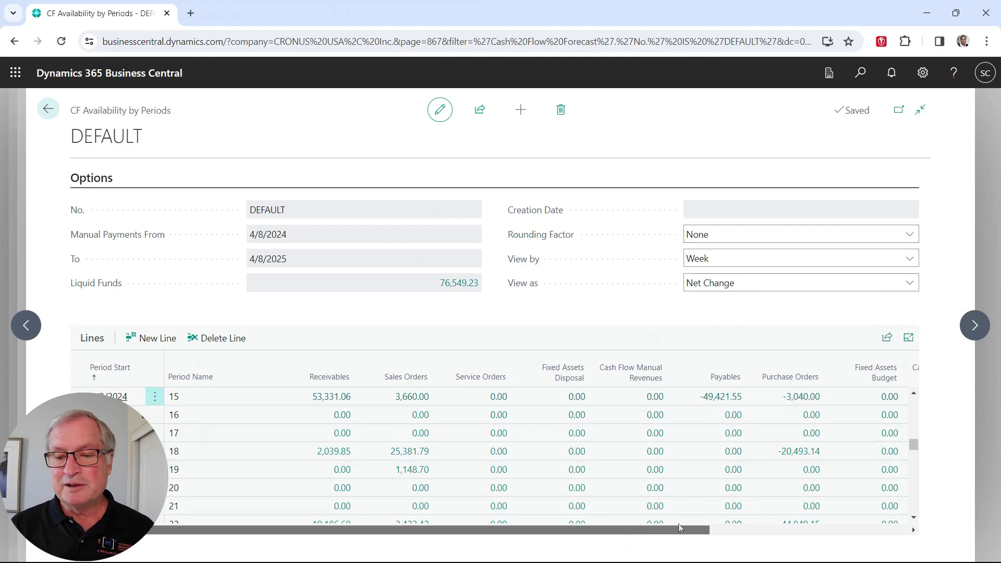
pyautogui.moveTo(678, 528); pyautogui.dragTo(912, 526)
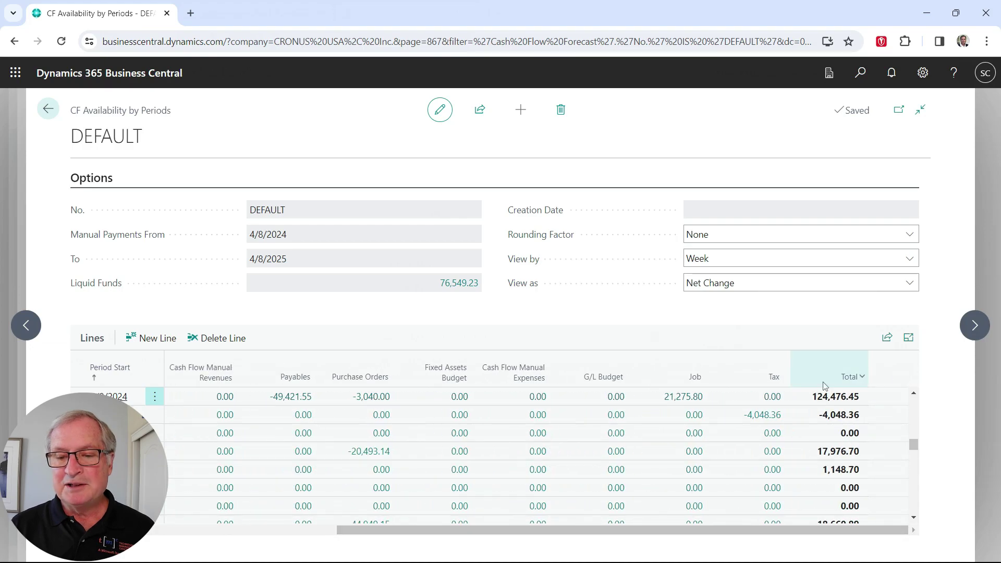
pyautogui.hscroll(-10, 678, 464)
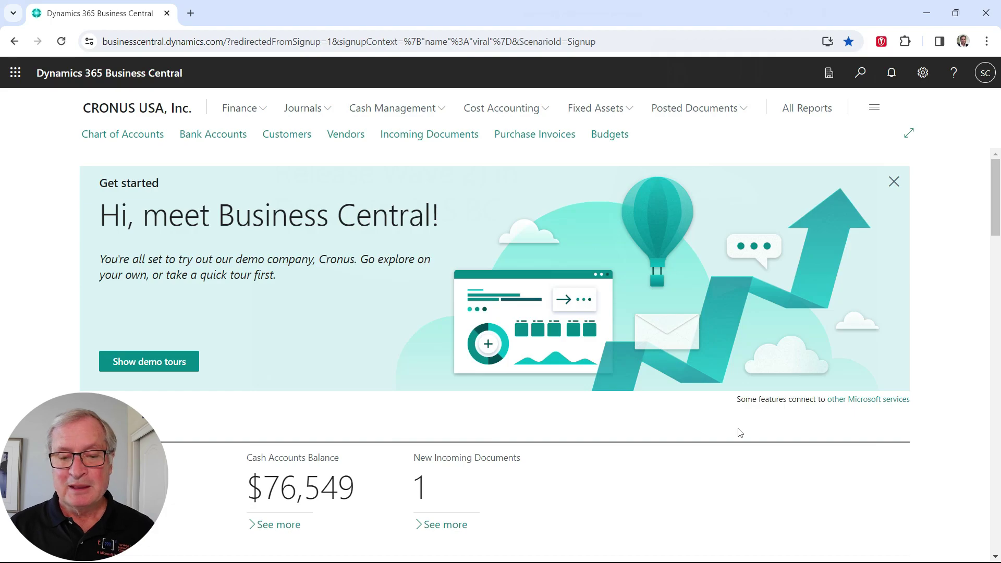
# Open Cash Flow Manual Expenses from the forecast chart's Manual Adjustment options, zoomed in.
pyautogui.scroll(-20, 741, 433)
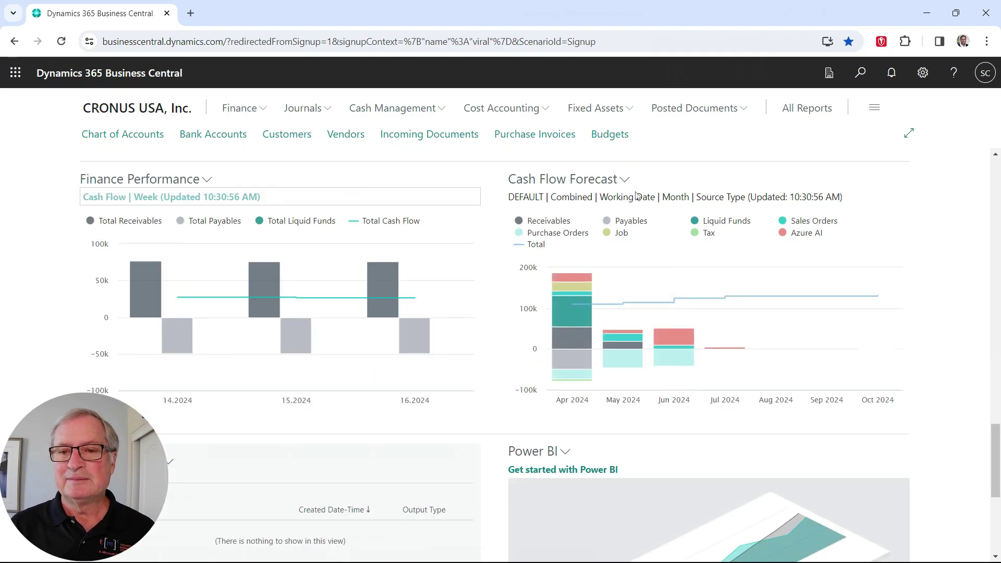
pyautogui.hotkey('ctrl', '+')
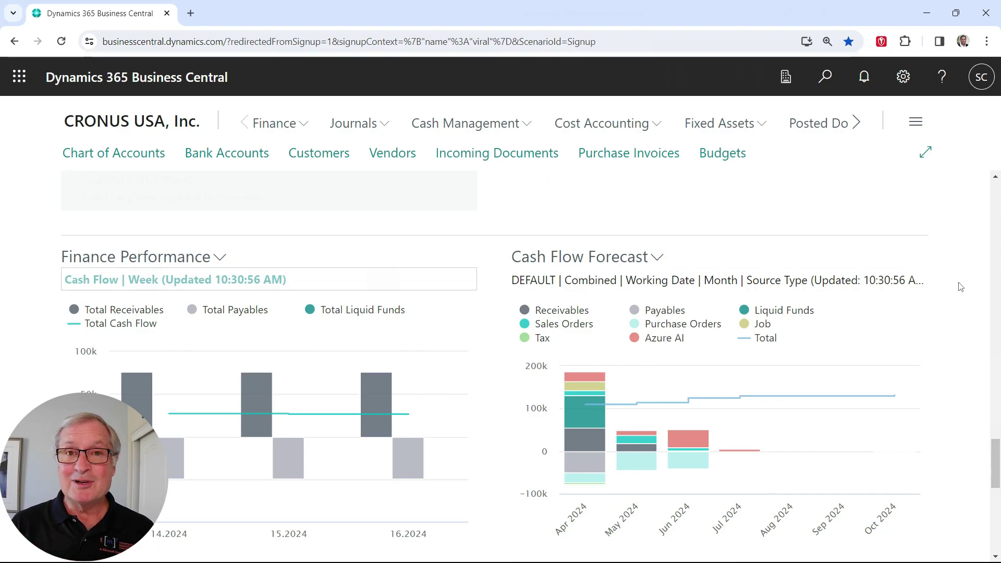
pyautogui.click(658, 258)
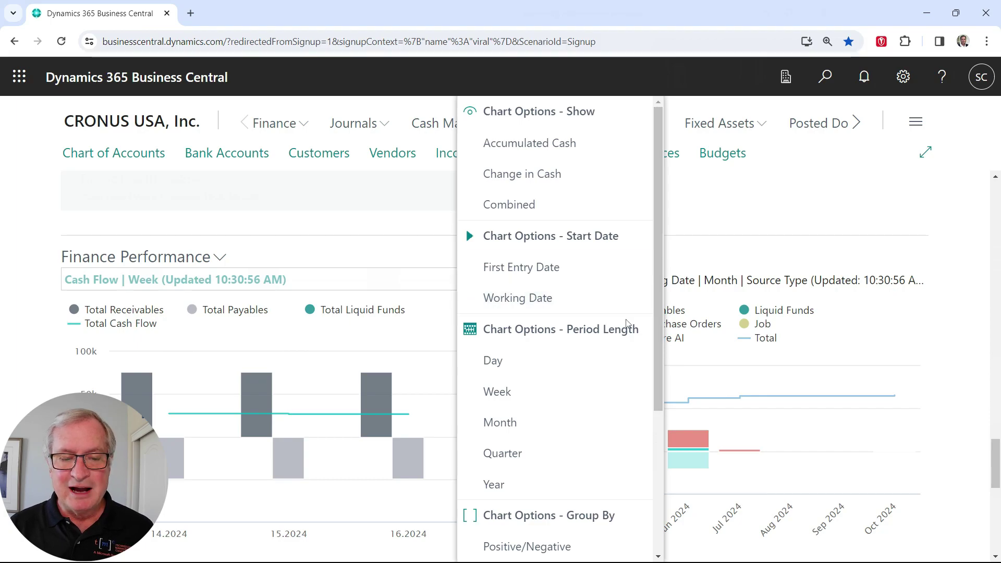
pyautogui.scroll(-1, 629, 406)
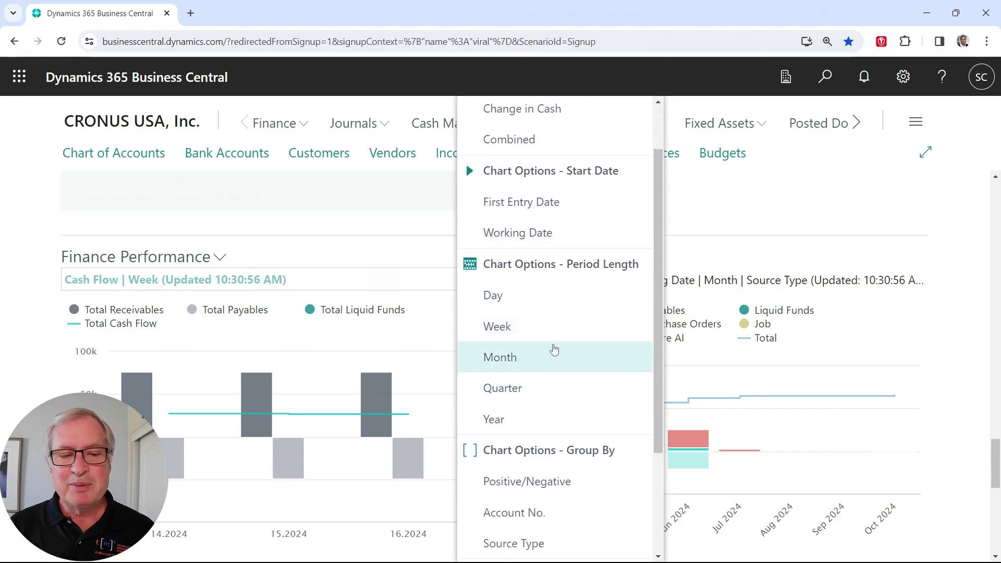
pyautogui.scroll(-3, 625, 398)
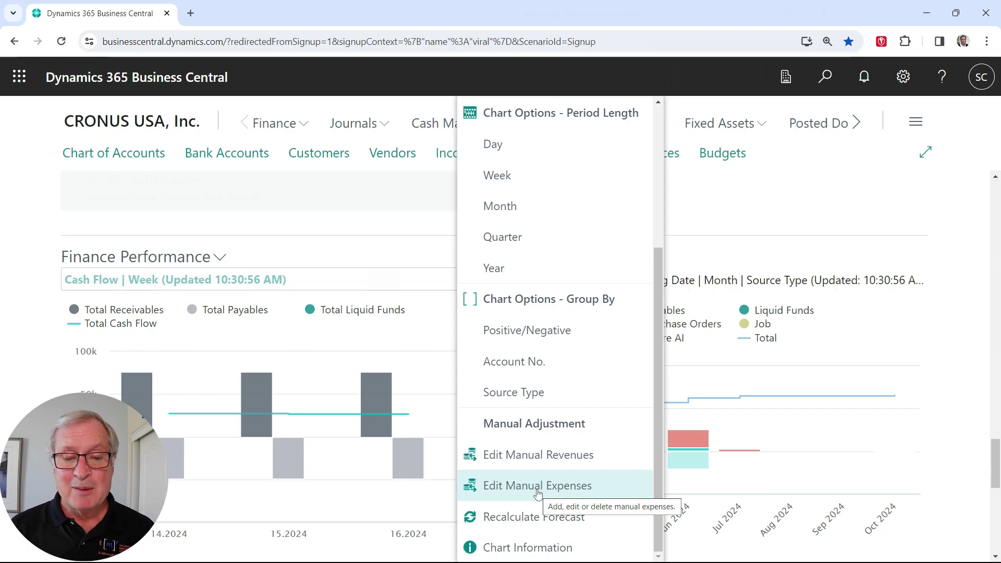
pyautogui.click(537, 493)
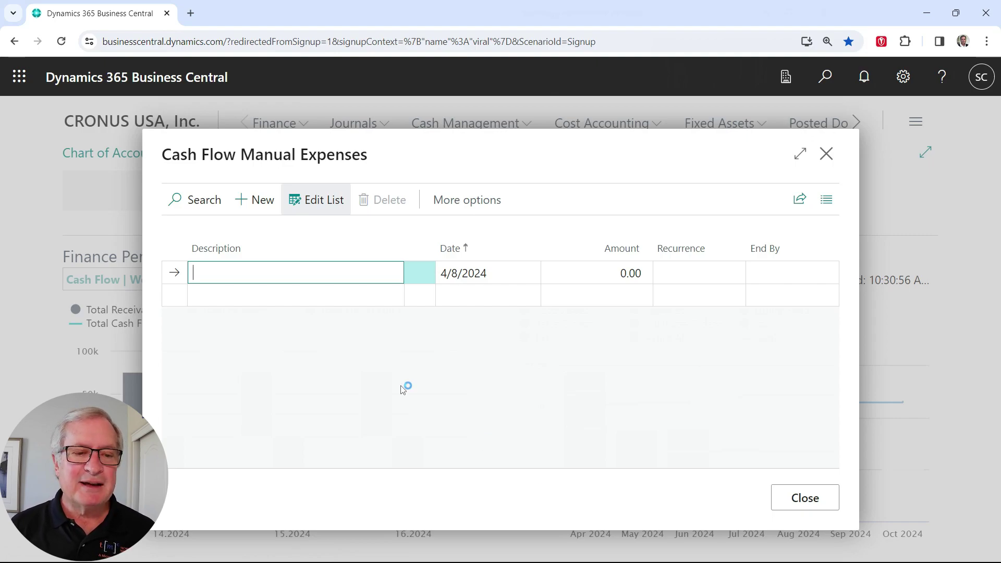
# Add a Payroll manual expense of 12,000.00 dated 4/8/2024 to the forecast.
pyautogui.write('Payroll')
pyautogui.press('Tab')
pyautogui.write('12000')
pyautogui.press('Tab')
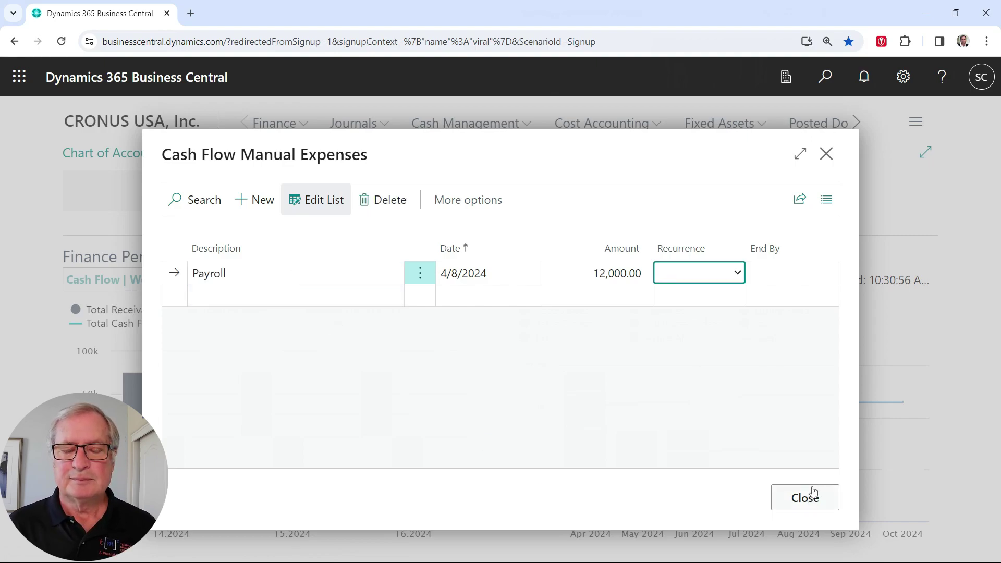
pyautogui.click(814, 492)
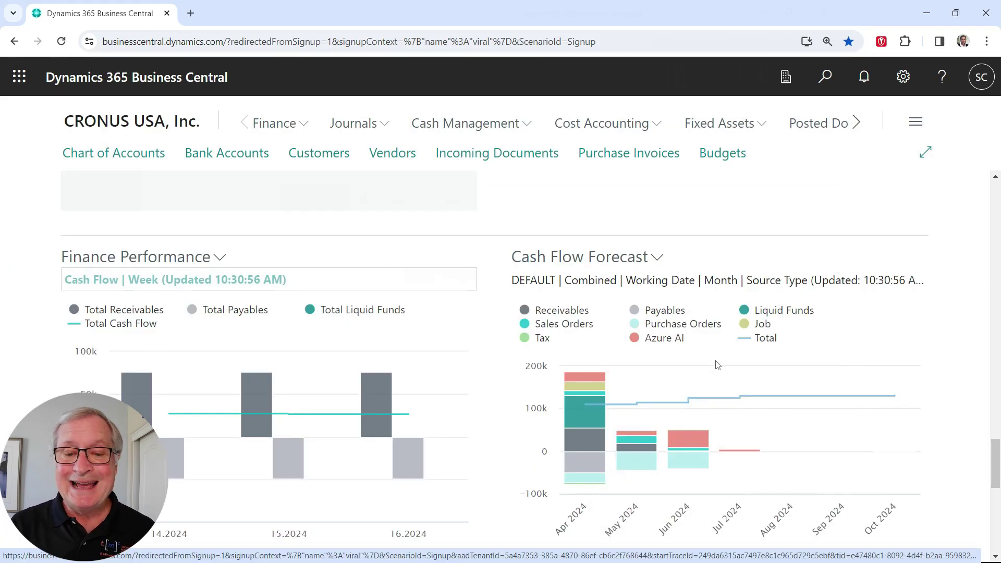
pyautogui.click(657, 257)
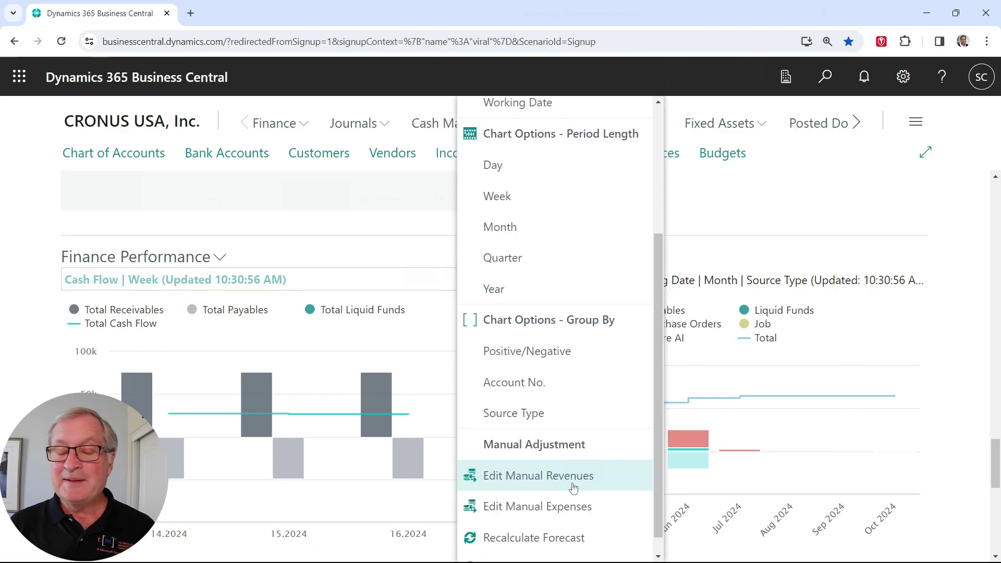
# Recalculate the forecast and drill into the Apr 2024 chart entries.
pyautogui.click(548, 537)
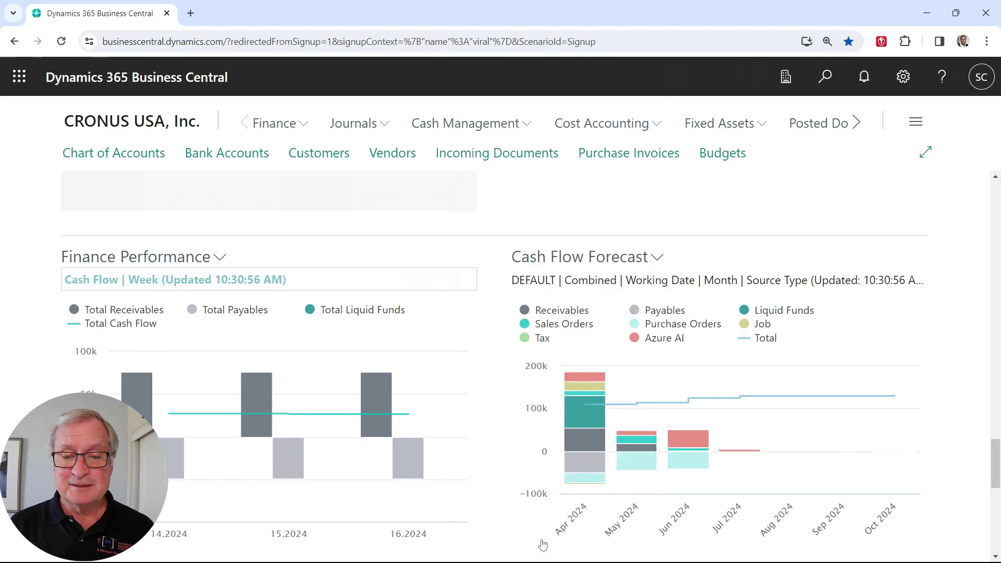
pyautogui.press('Return')
pyautogui.scroll(-1, 928, 334)
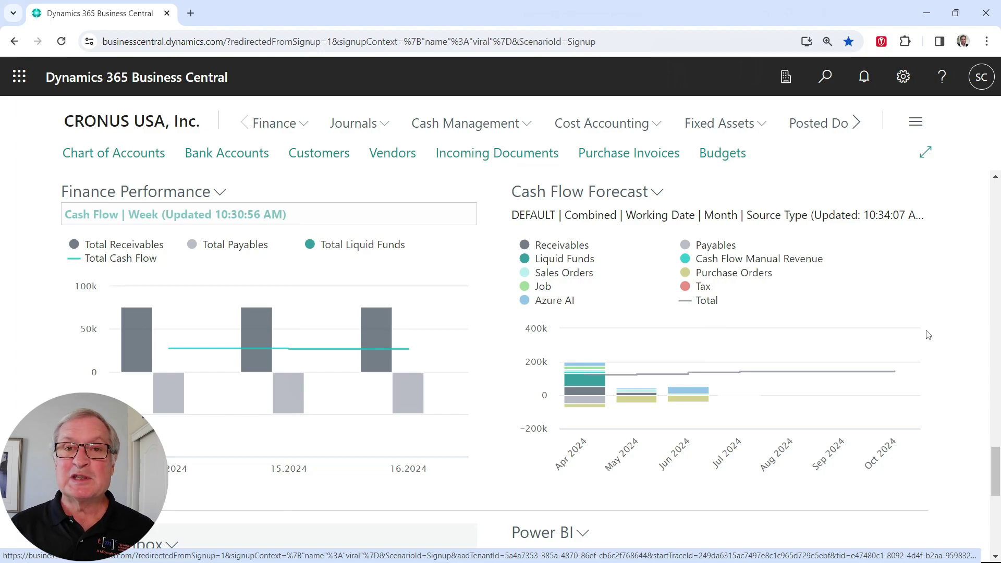
pyautogui.moveTo(582, 387)
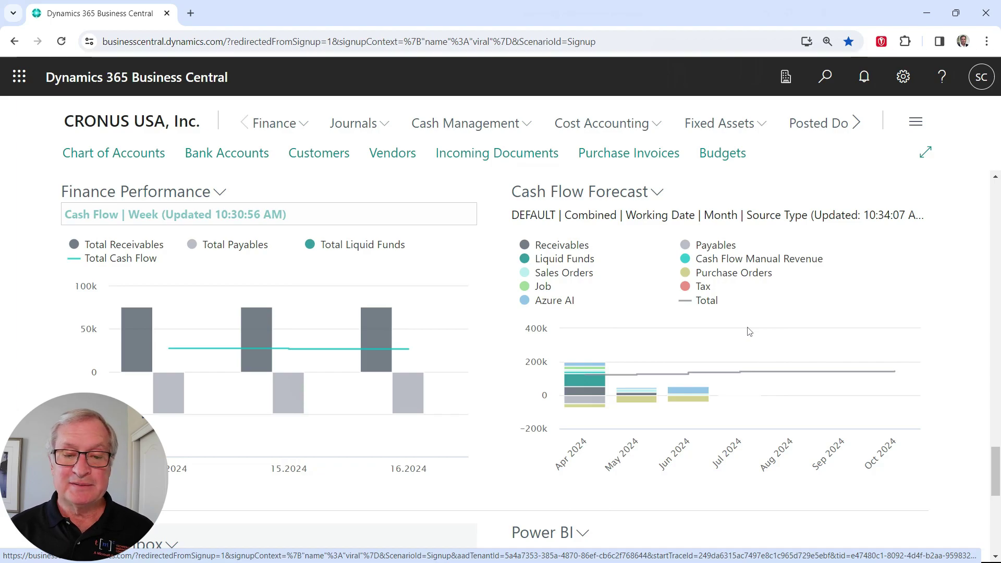
pyautogui.click(575, 385)
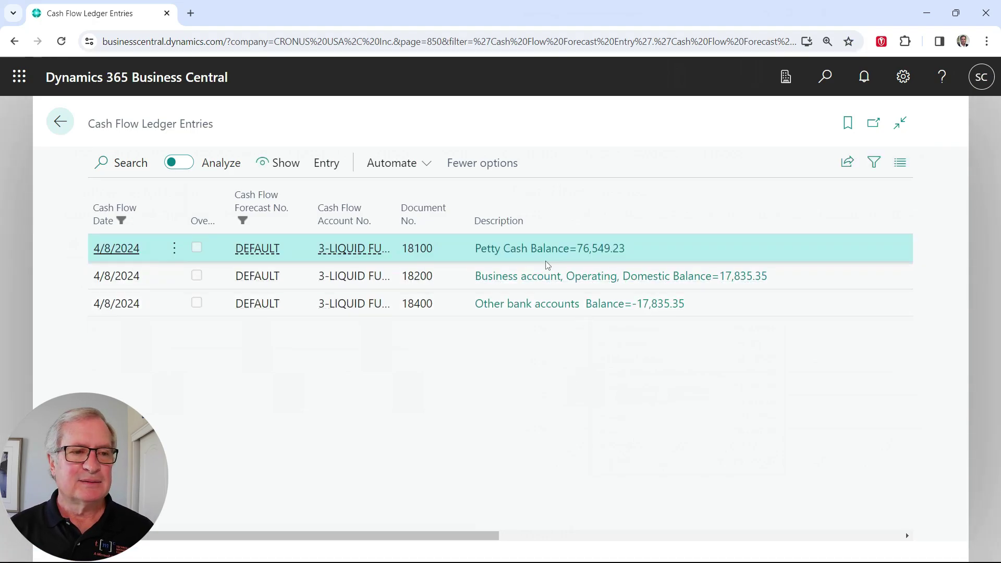
pyautogui.click(59, 121)
pyautogui.moveTo(680, 395)
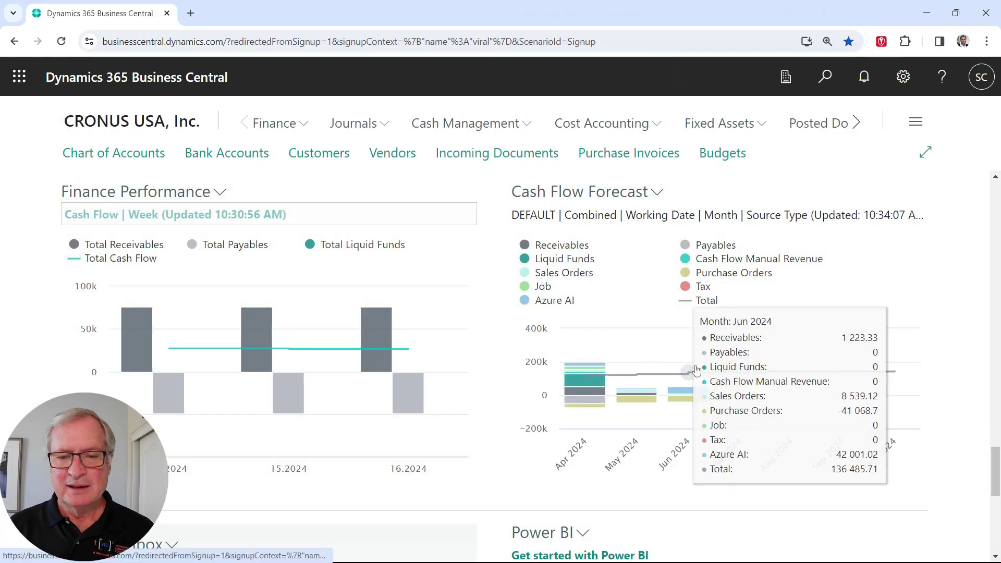
pyautogui.click(681, 395)
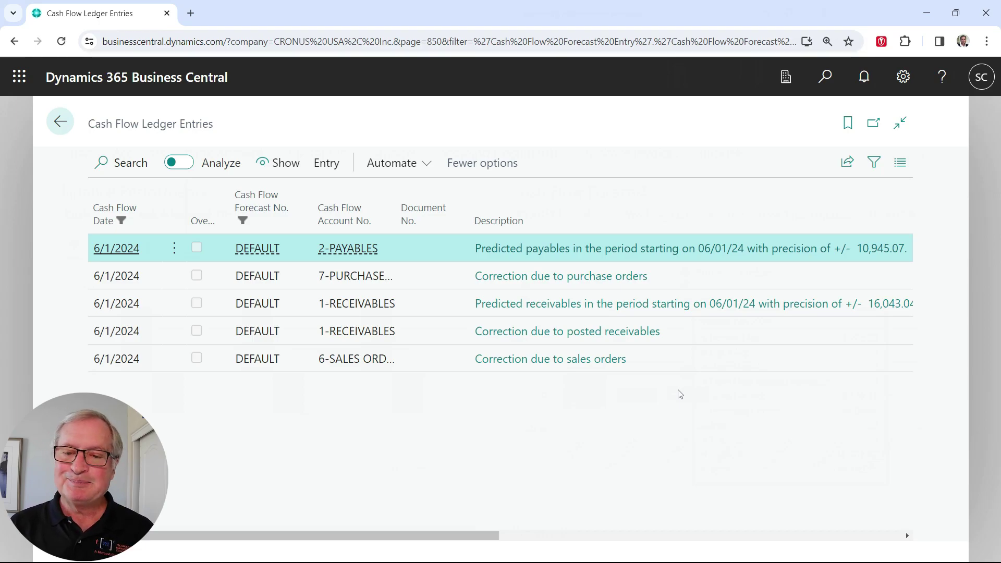
pyautogui.press('Escape')
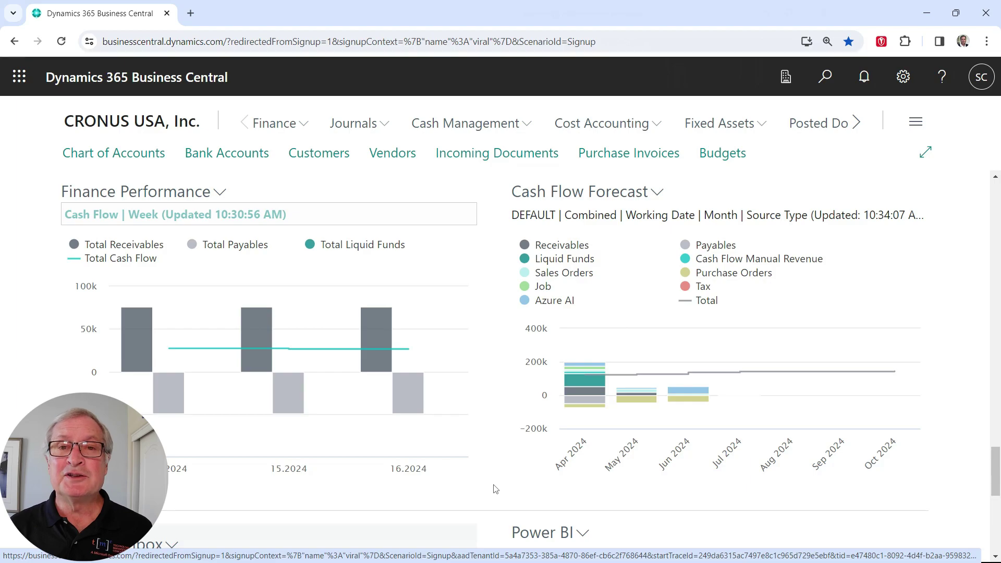